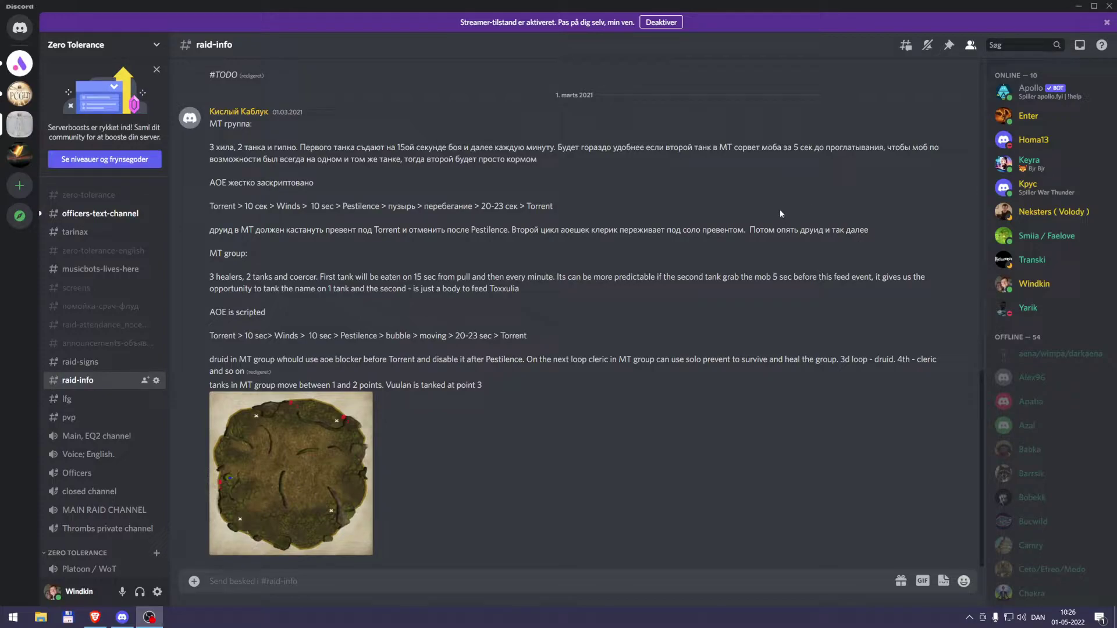
- Start the Interaction Bot's /config command in the raid-info channel
scroll(764, 220, up, 2)
scroll(764, 221, down, 2)
click(323, 575)
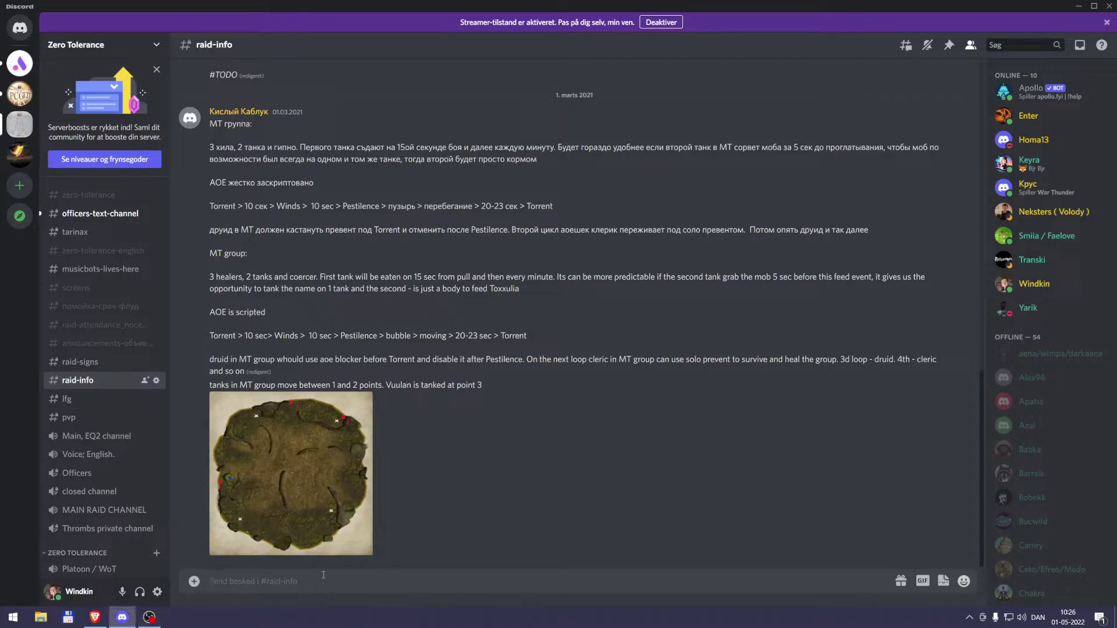
text(/)
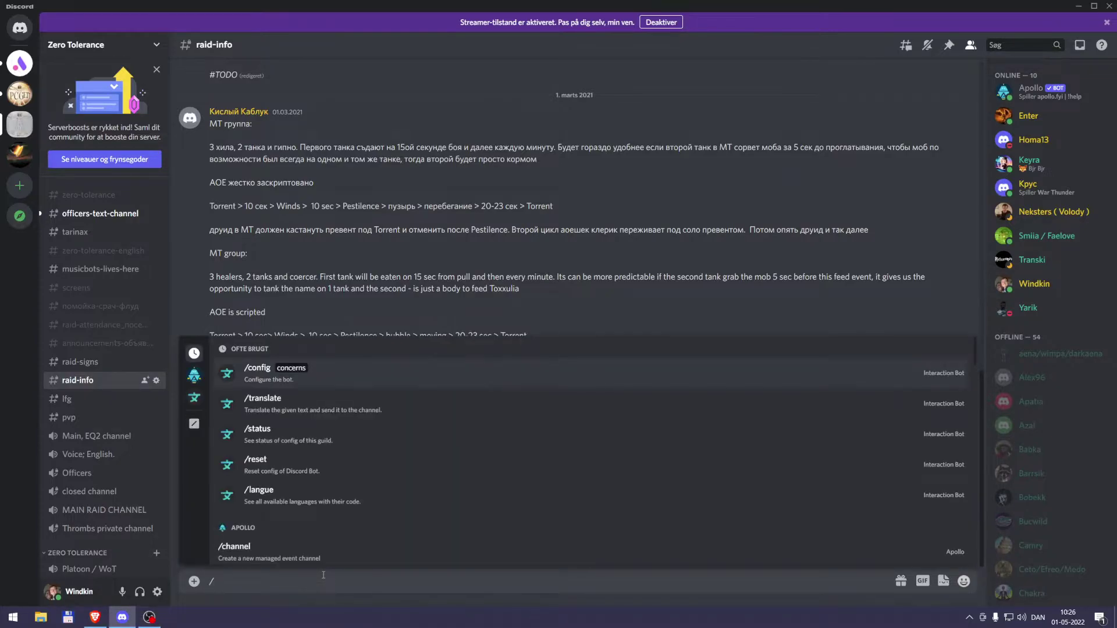
text(con)
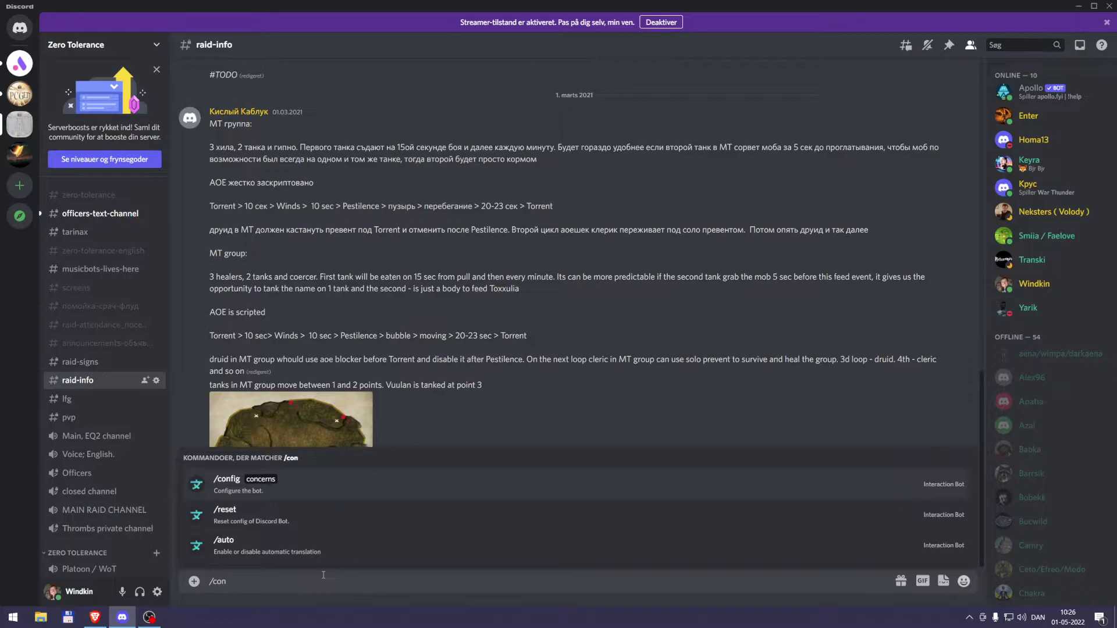
text(fig)
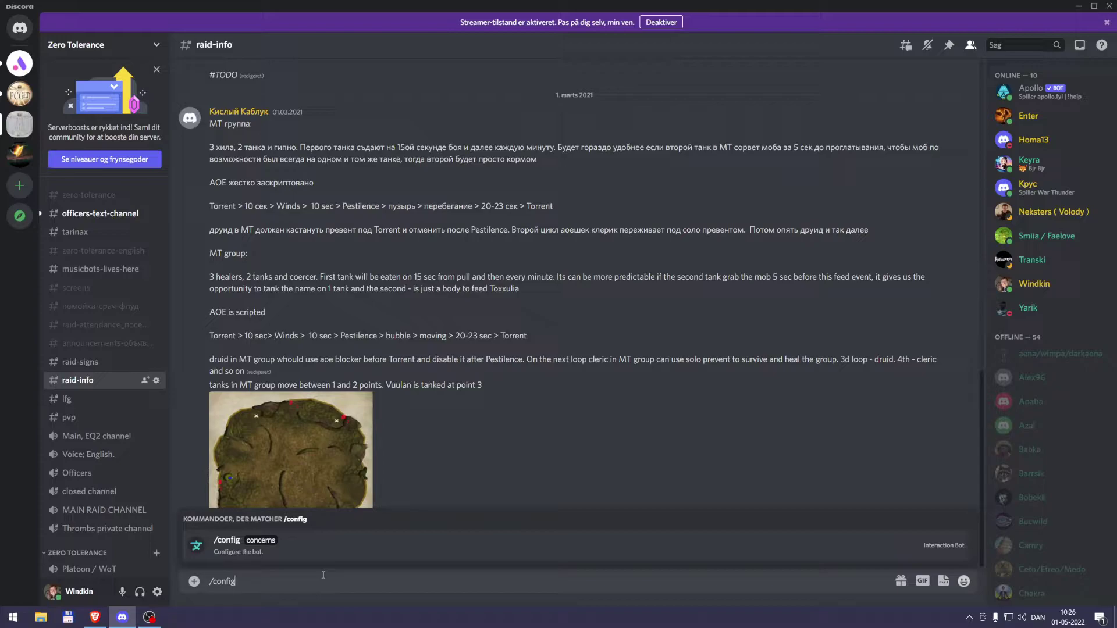
key(Tab)
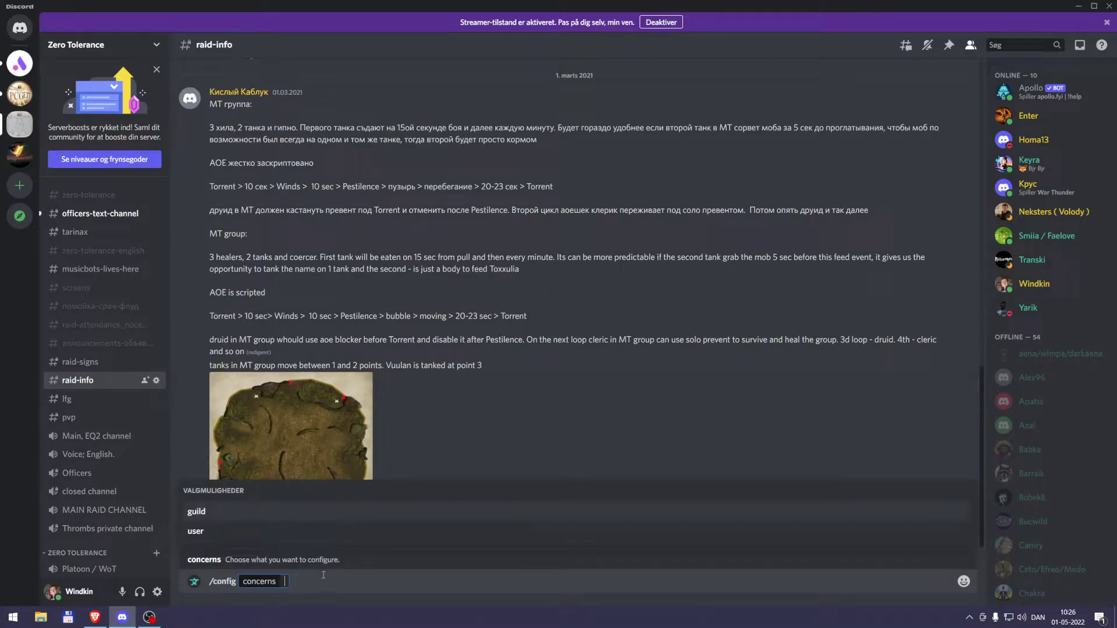
- Try to set the personal translation language by sending /config with concerns set to user and replying en
key(Down)
key(Up)
key(Down)
key(Up)
key(Down)
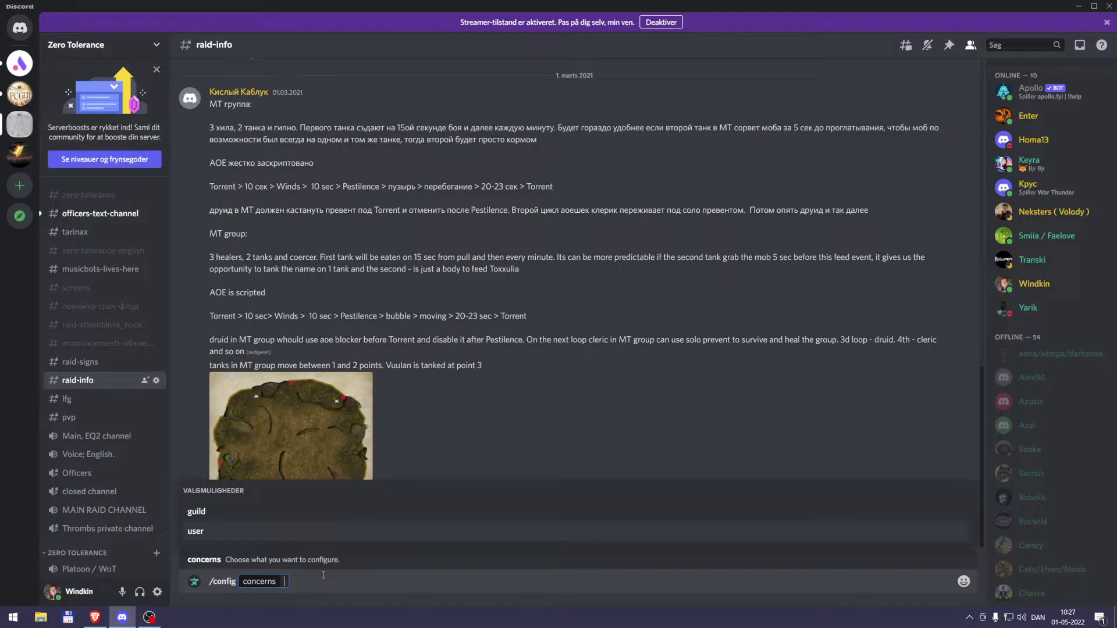
key(Tab)
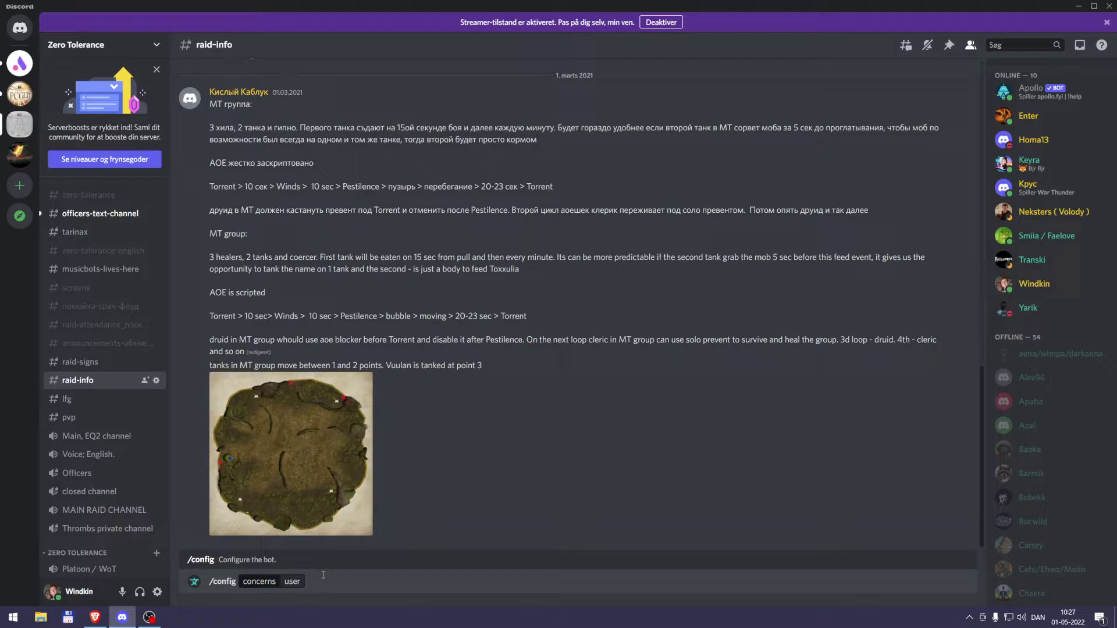
key(Return)
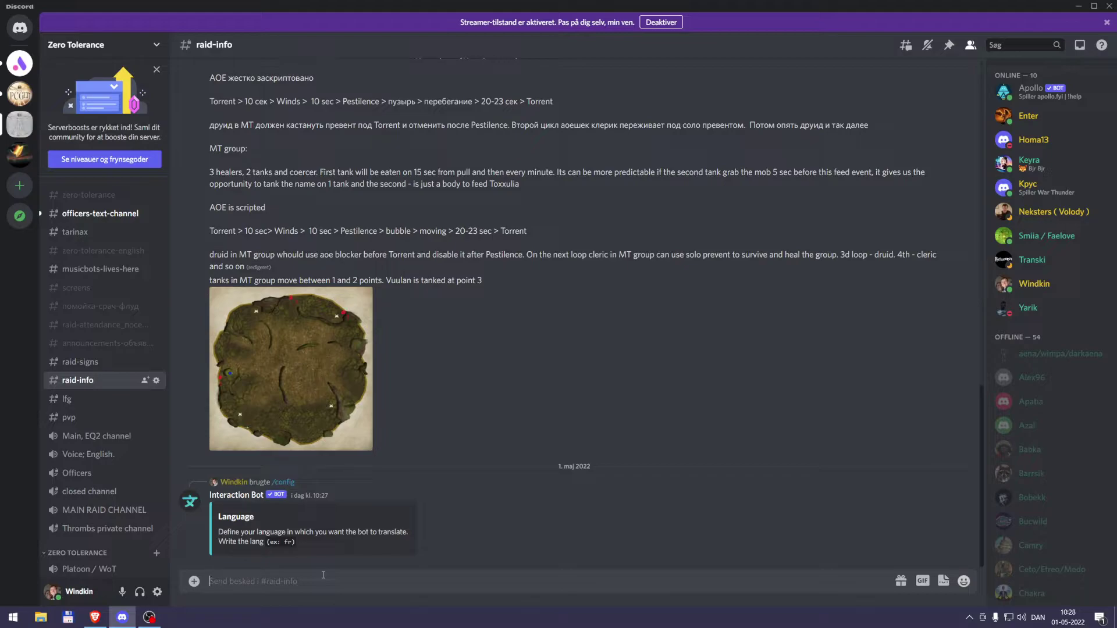
text(en)
key(Return)
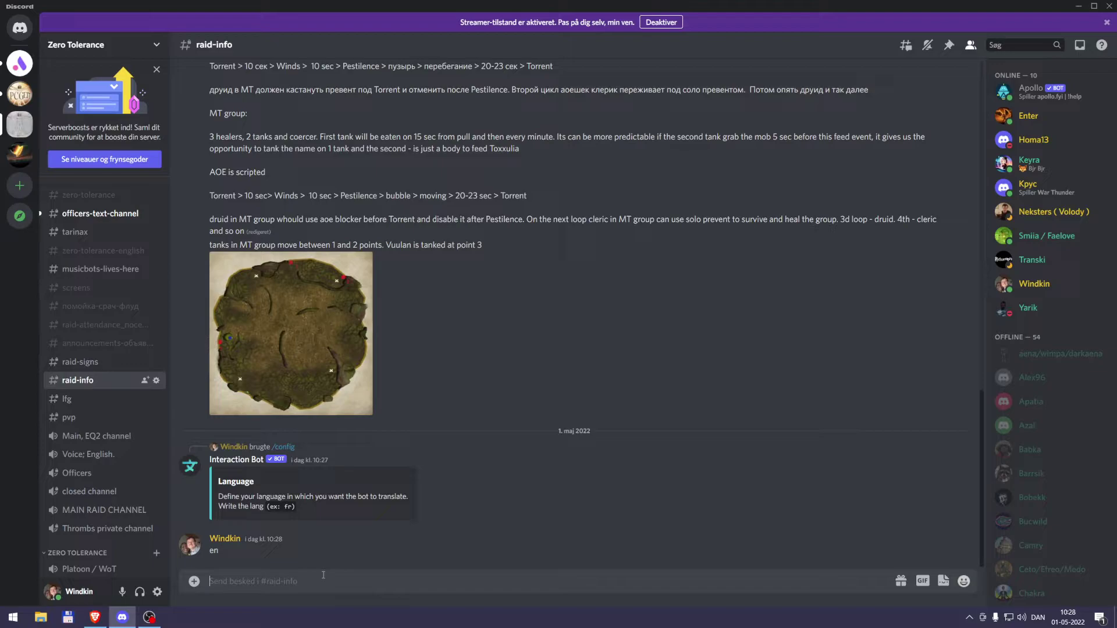
- Start another /config command in the raid-info channel
text(/)
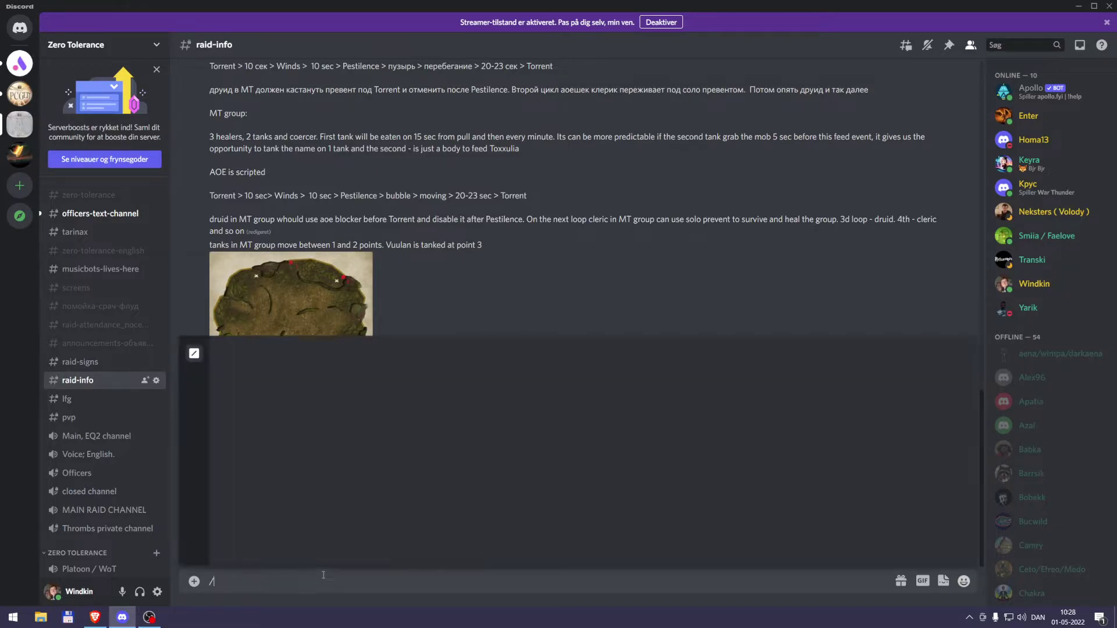
text(con)
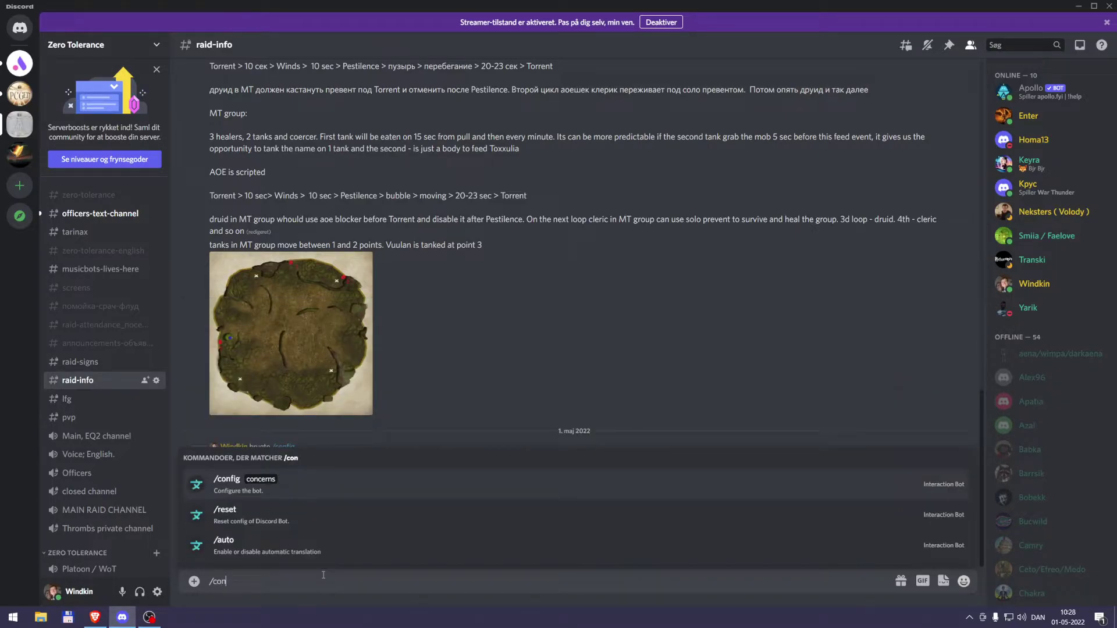
key(Tab)
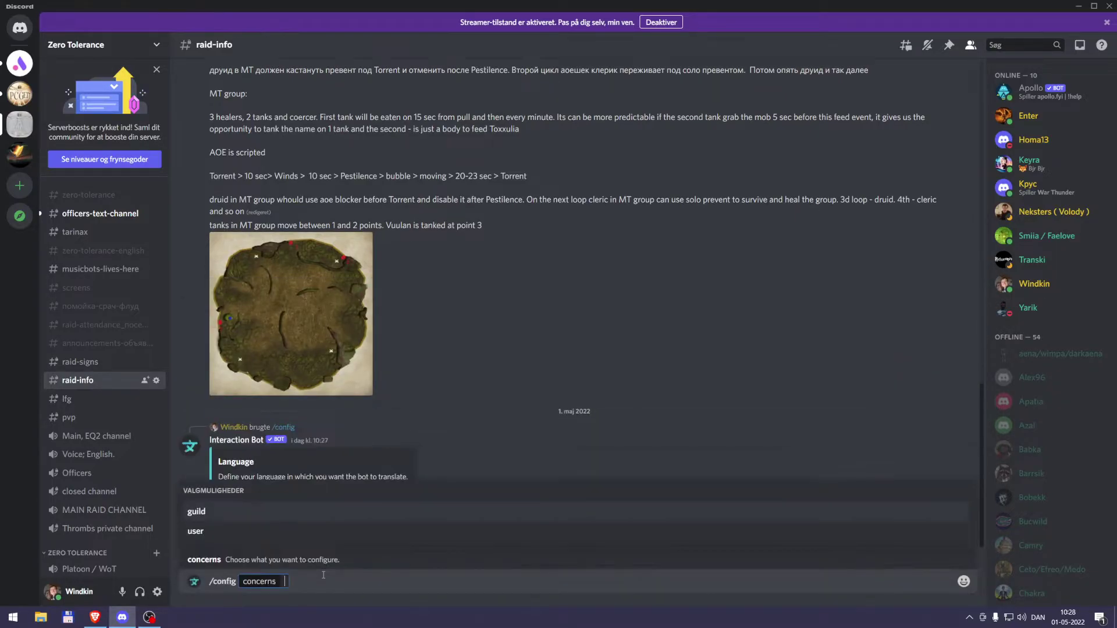
key(Tab)
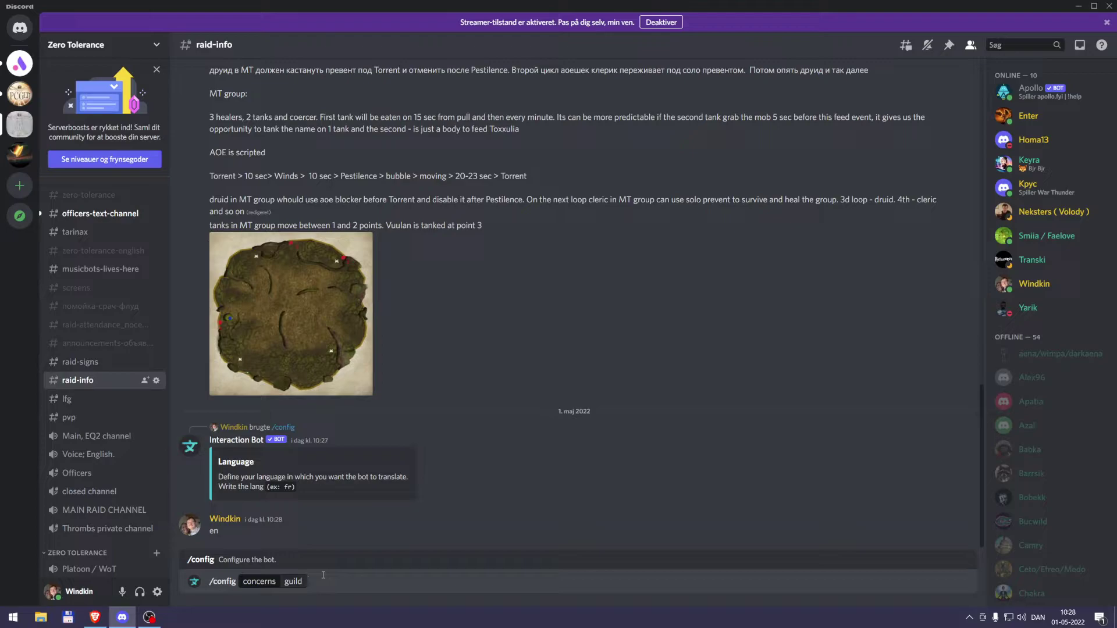
key(BackSpace)
key(BackSpace)
key(BackSpace)
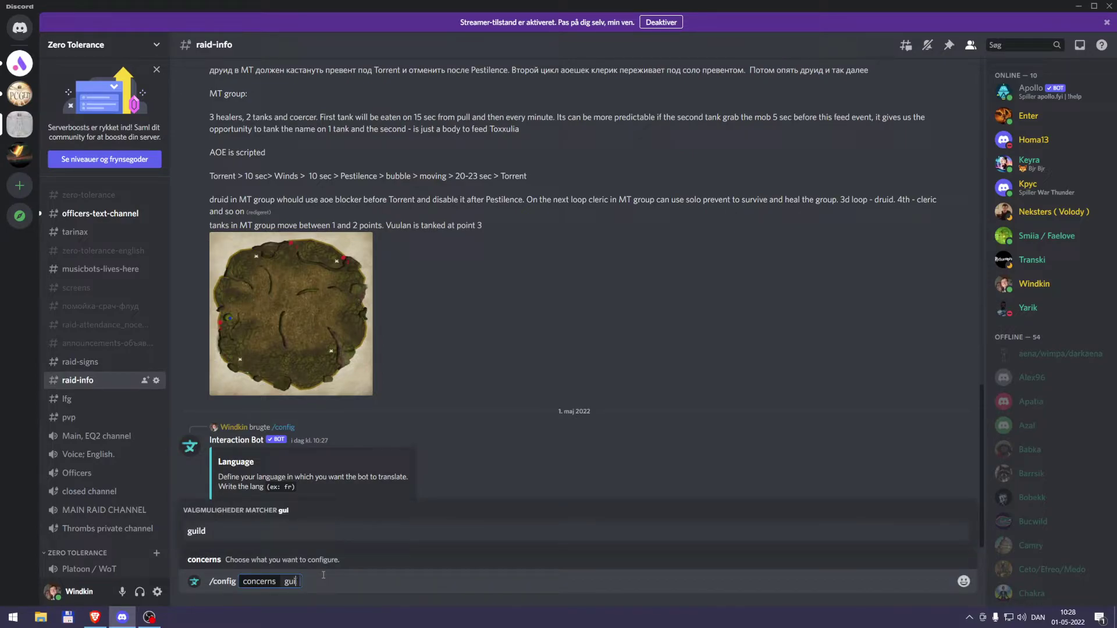
key(BackSpace)
key(BackSpace)
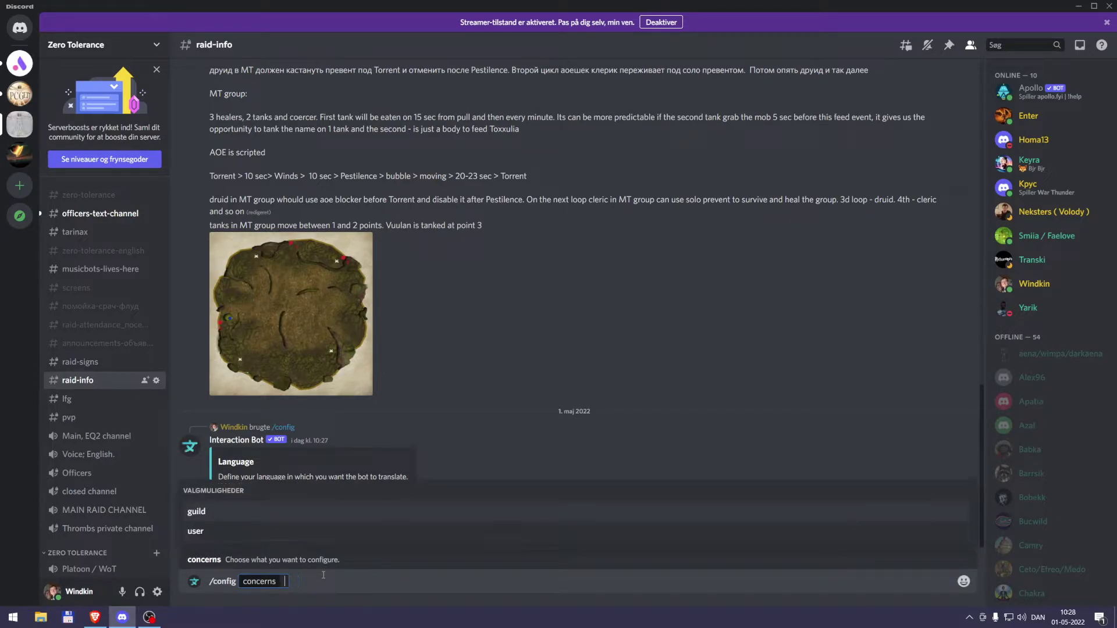
- Set concerns to user, send the command and try the language reply en once more in raid-info
key(Down)
key(Tab)
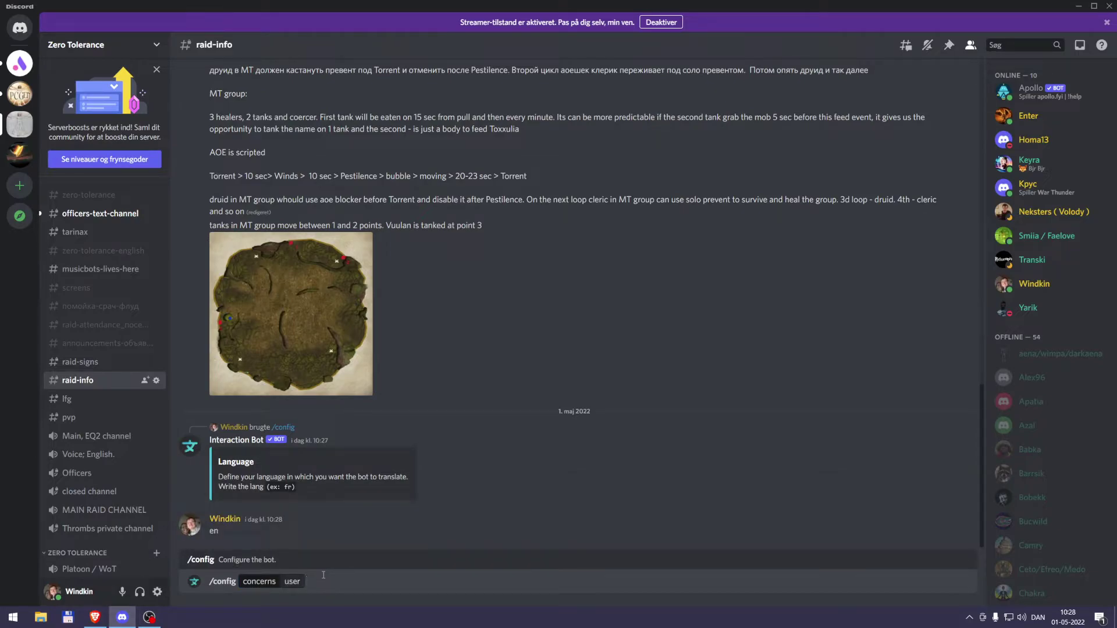
key(Return)
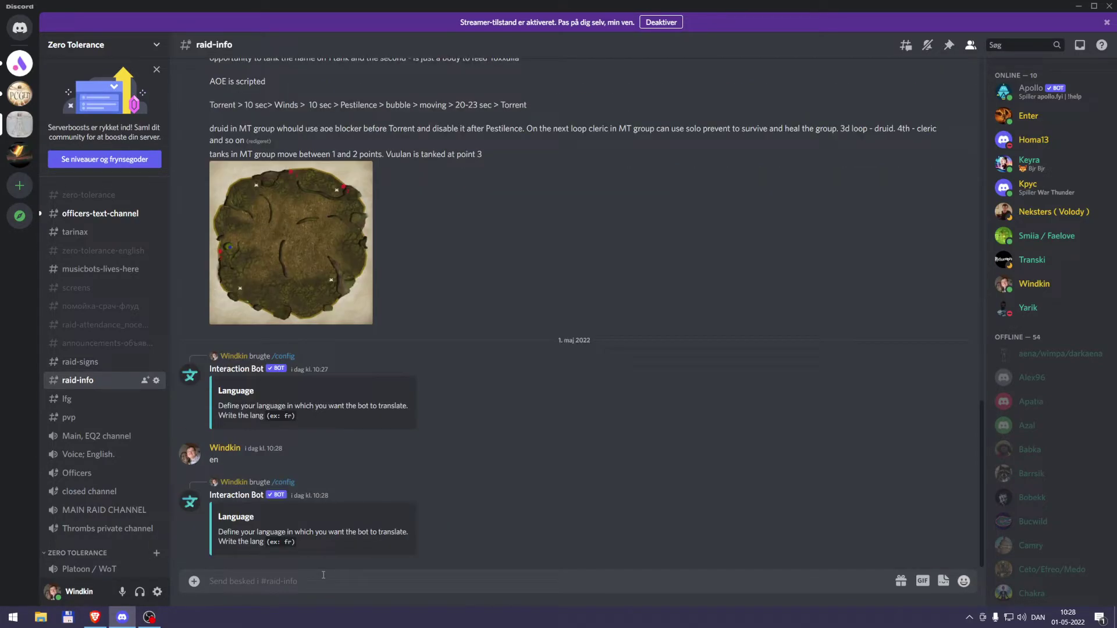
text(en)
key(Return)
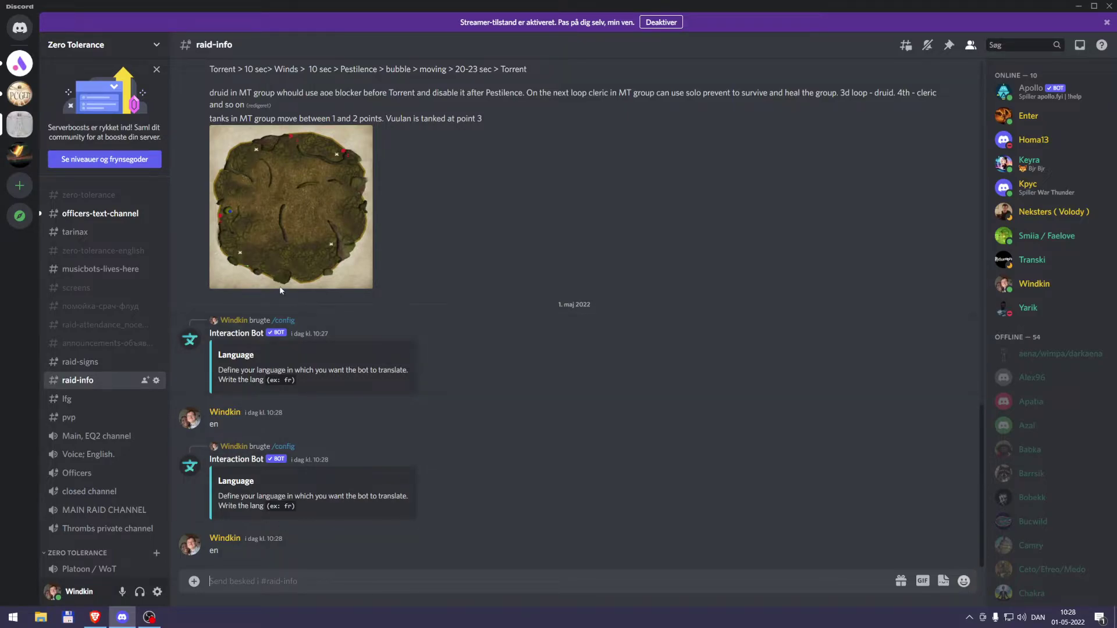
- In the zero-tolerance channel, run /config with concerns set to user and answer the bot's language prompt with en
click(104, 196)
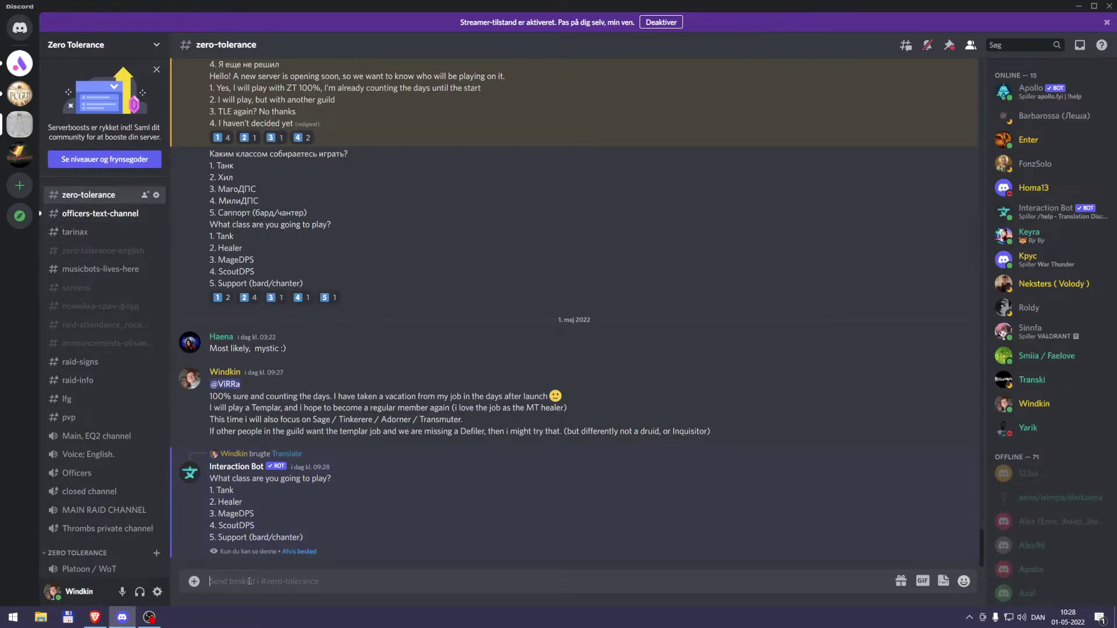
text(/)
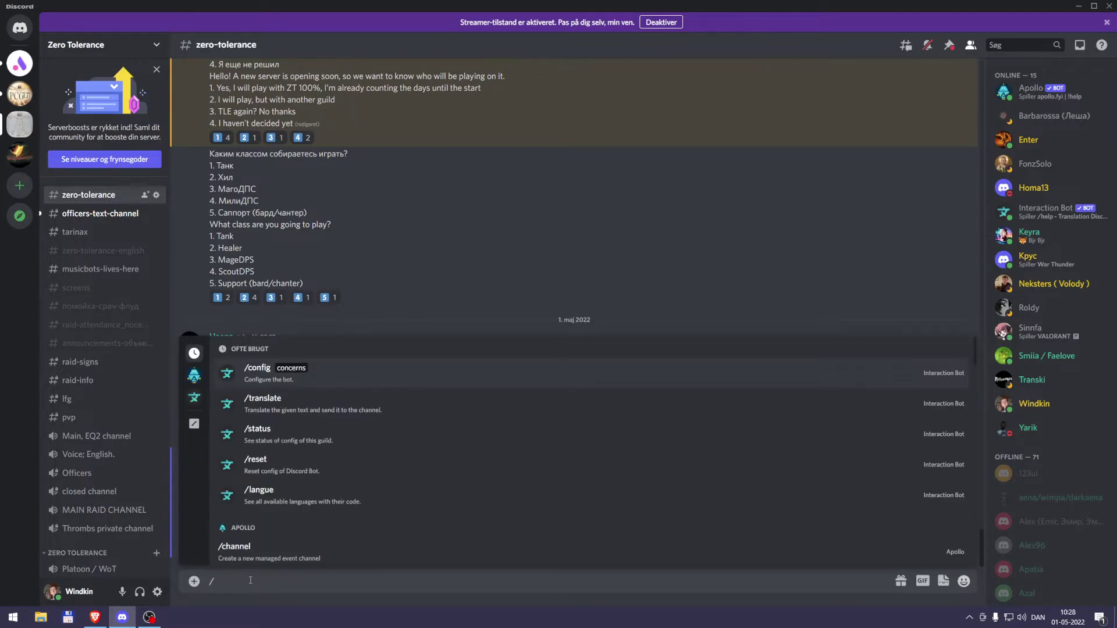
text(config)
key(Tab)
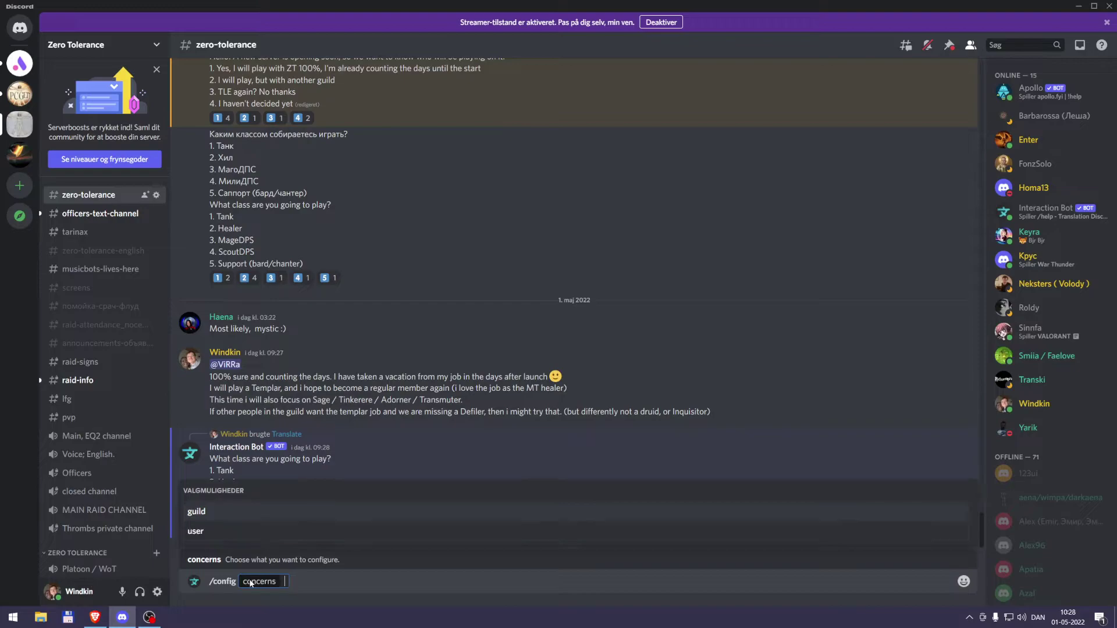
key(Down)
key(Tab)
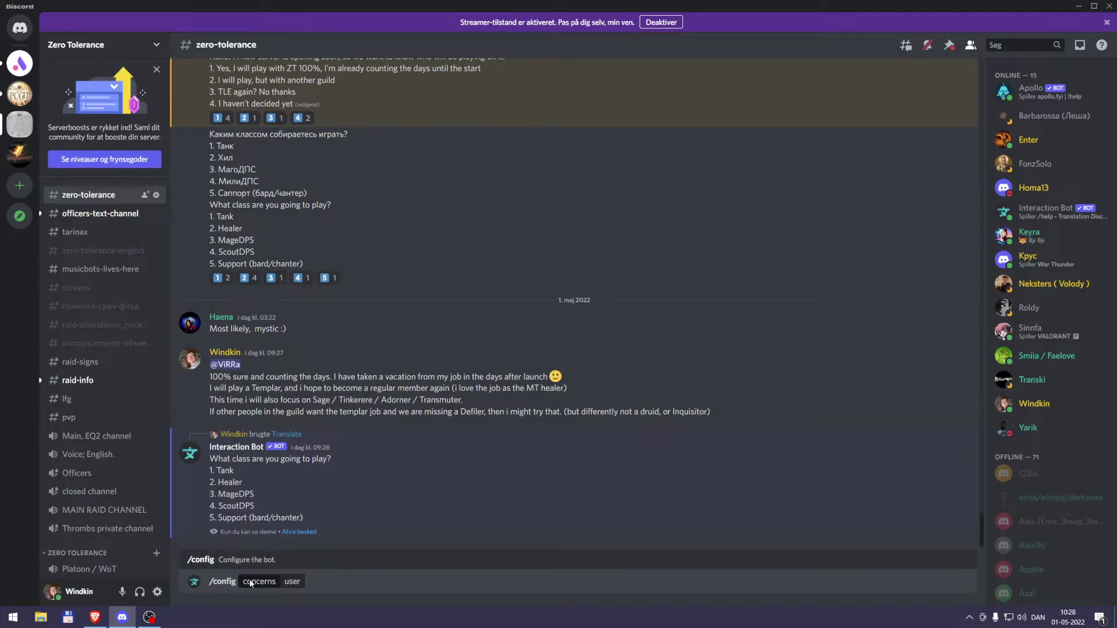
key(Return)
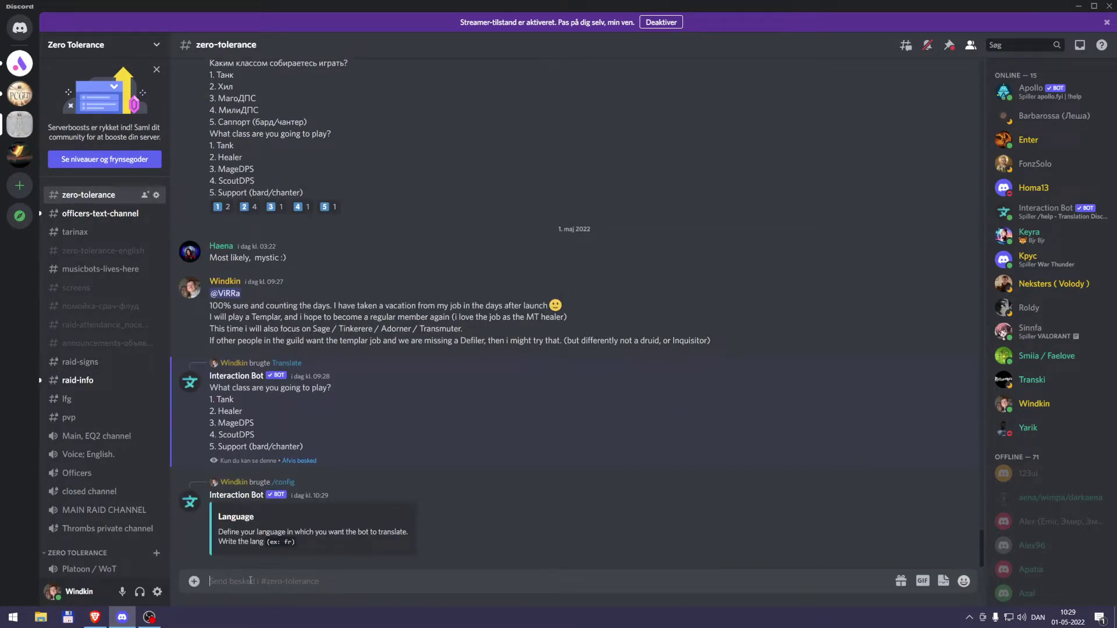
text(en)
key(Return)
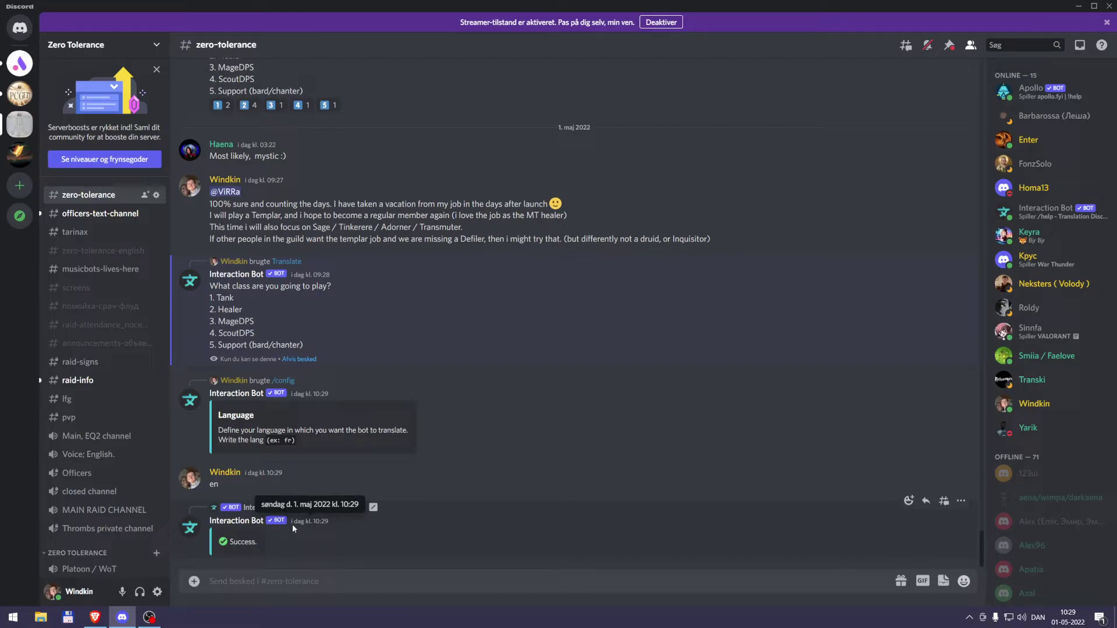
text(ru)
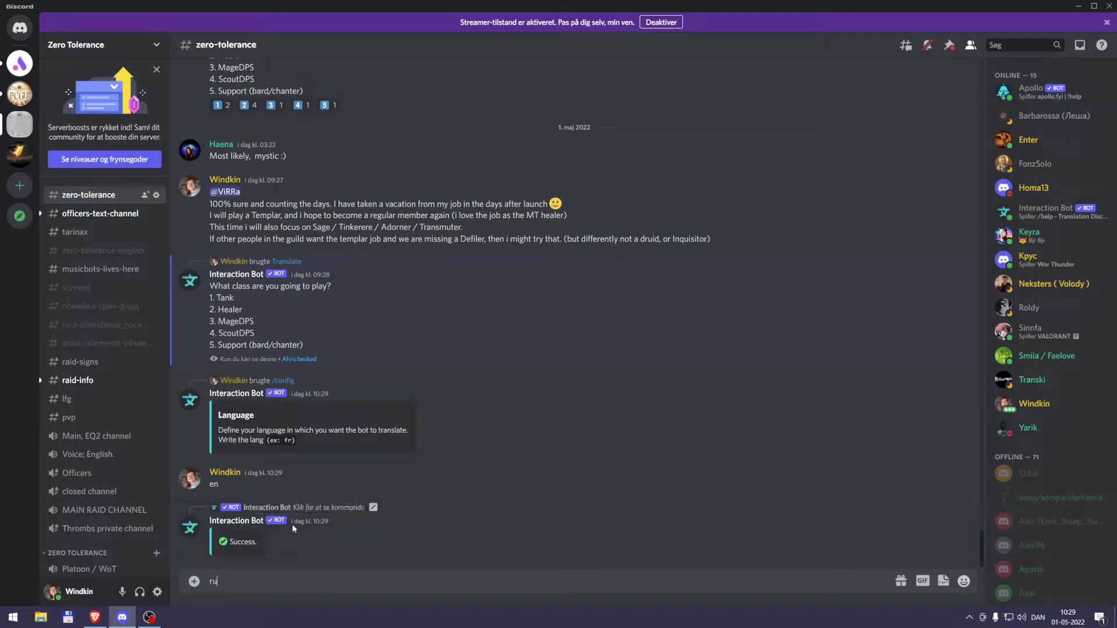
key(BackSpace)
key(BackSpace)
- Find the Russian message listing the playable classes and run the bot's Translate app command on it
scroll(292, 525, up, 5)
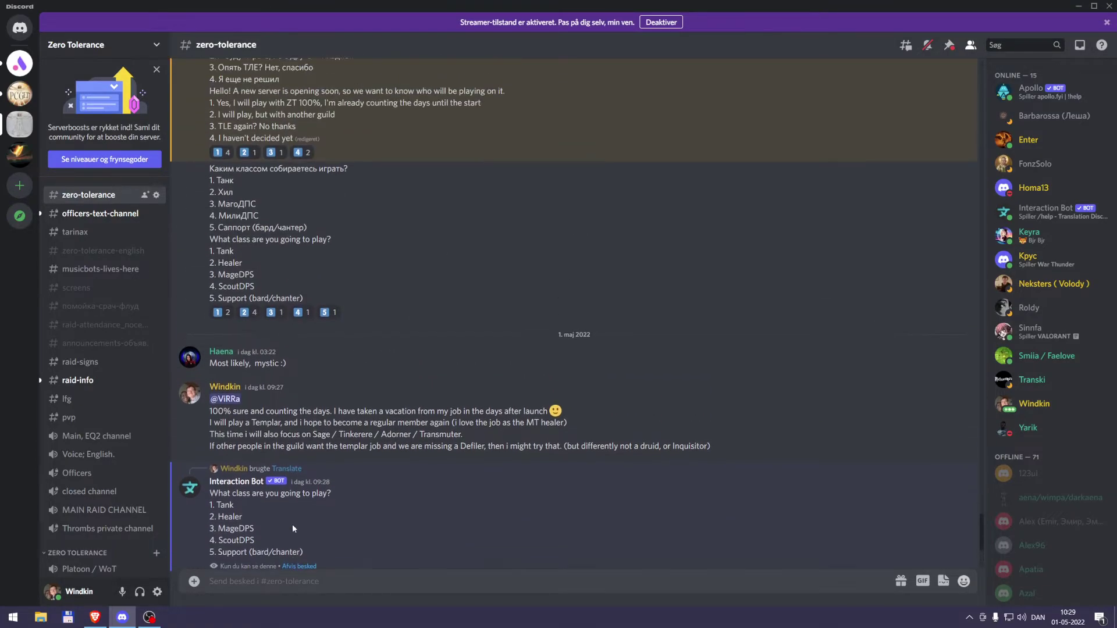
scroll(292, 525, up, 4)
scroll(292, 525, down, 3)
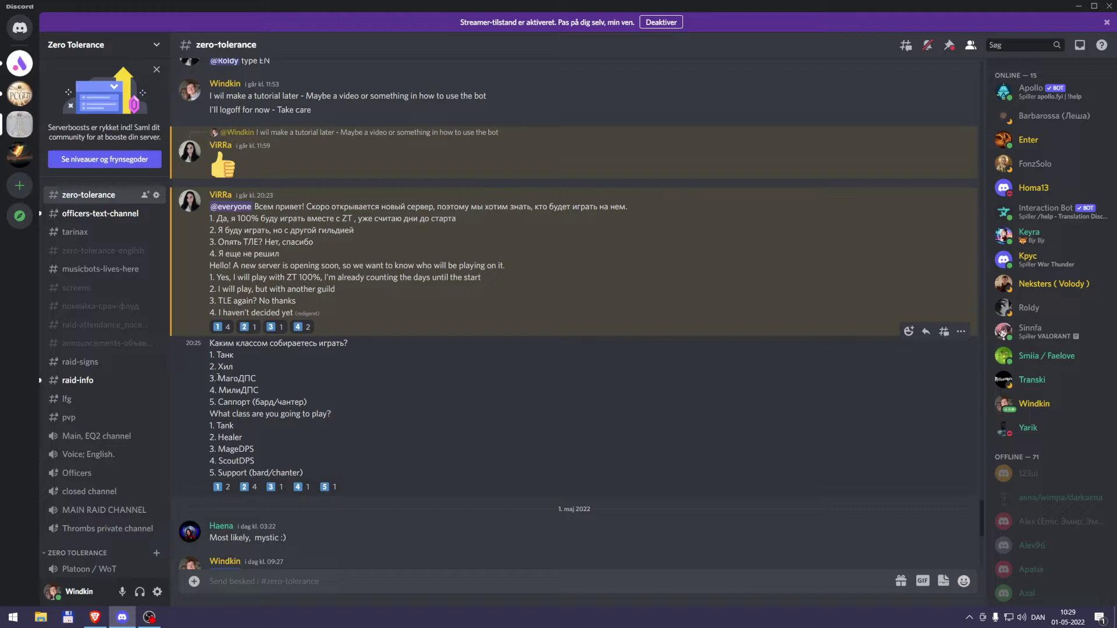
drag(218, 378, 234, 378)
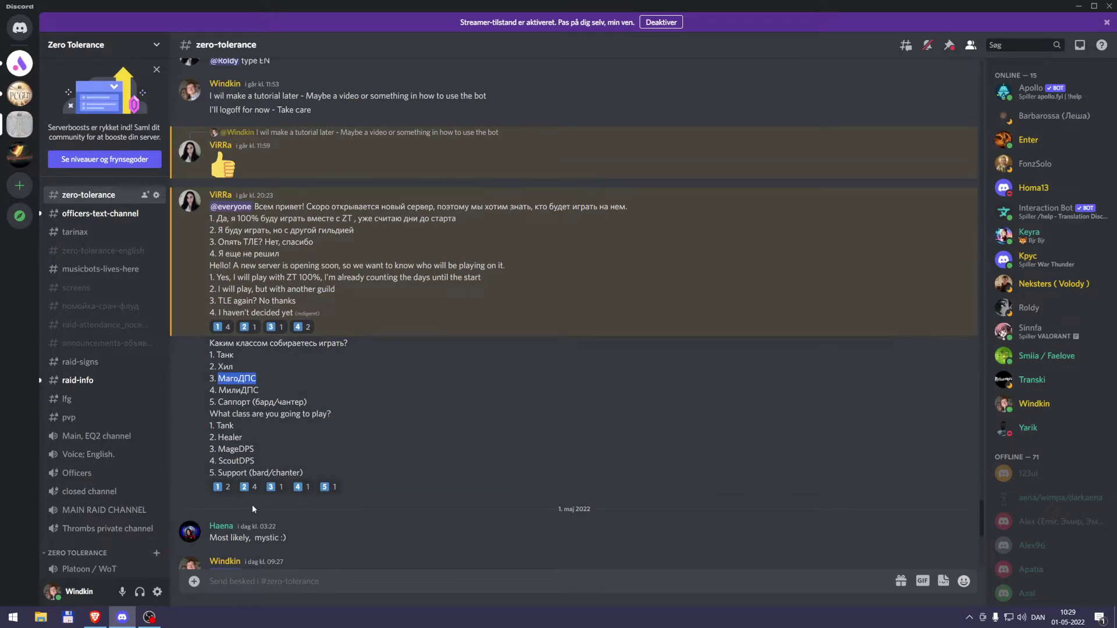
right_click(240, 380)
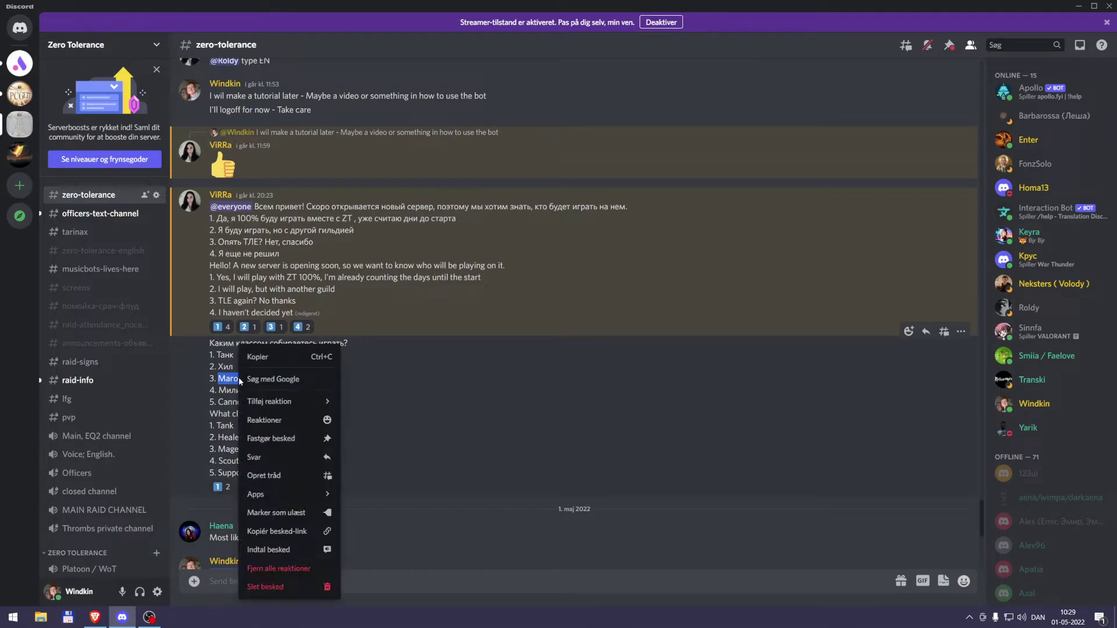
mouse_move(278, 495)
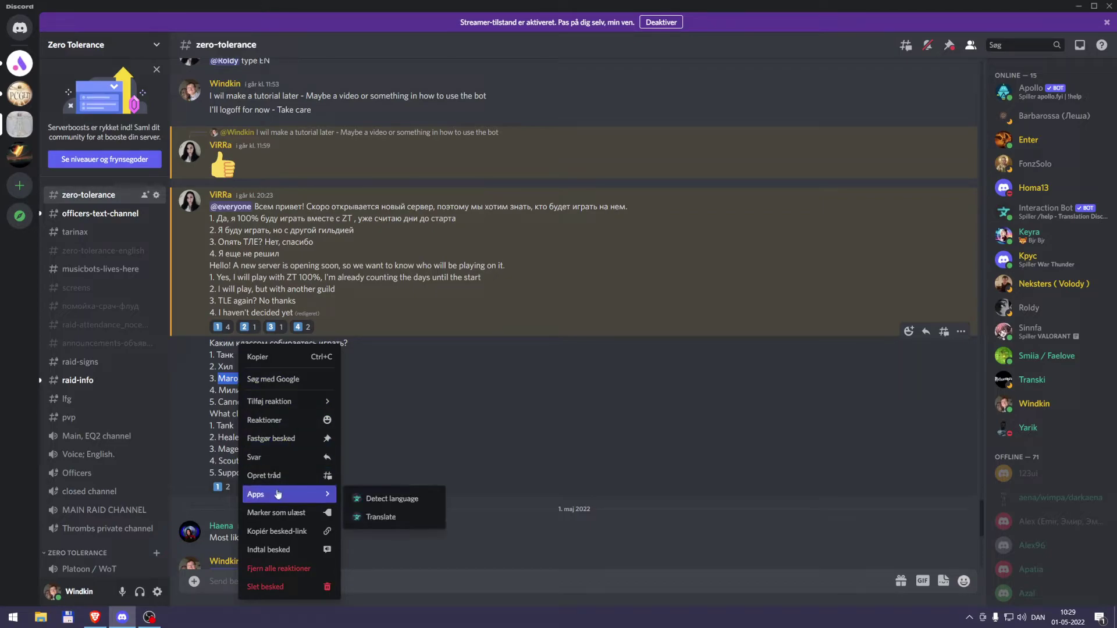
click(378, 518)
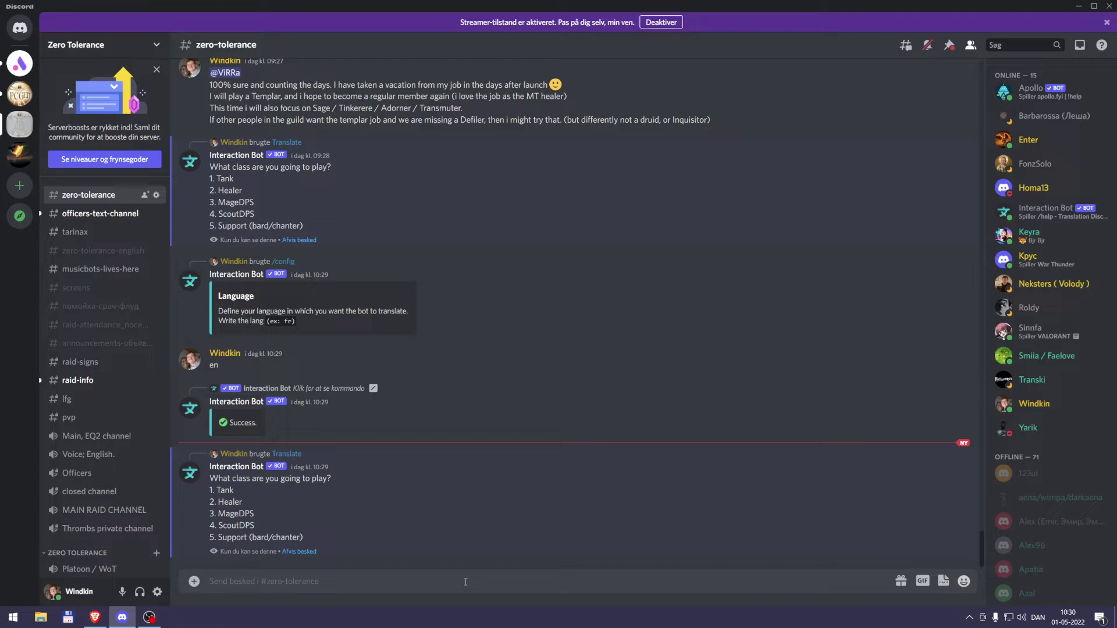
- Run /config again in zero-tolerance with concerns set to user and set the translation language to da
text(/con)
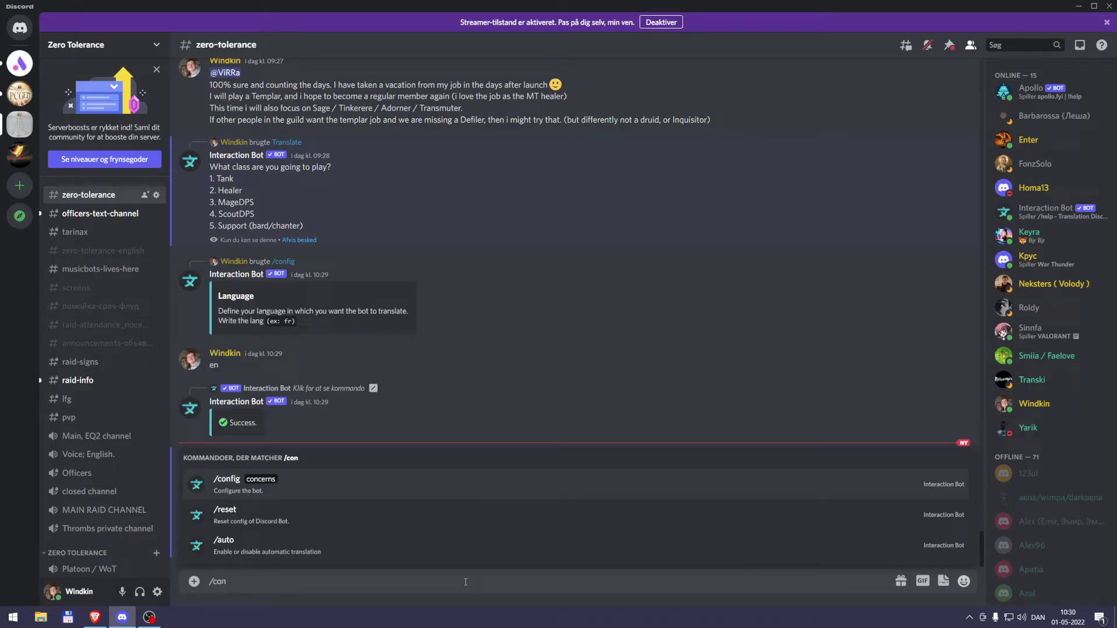
key(Tab)
key(Down)
key(Tab)
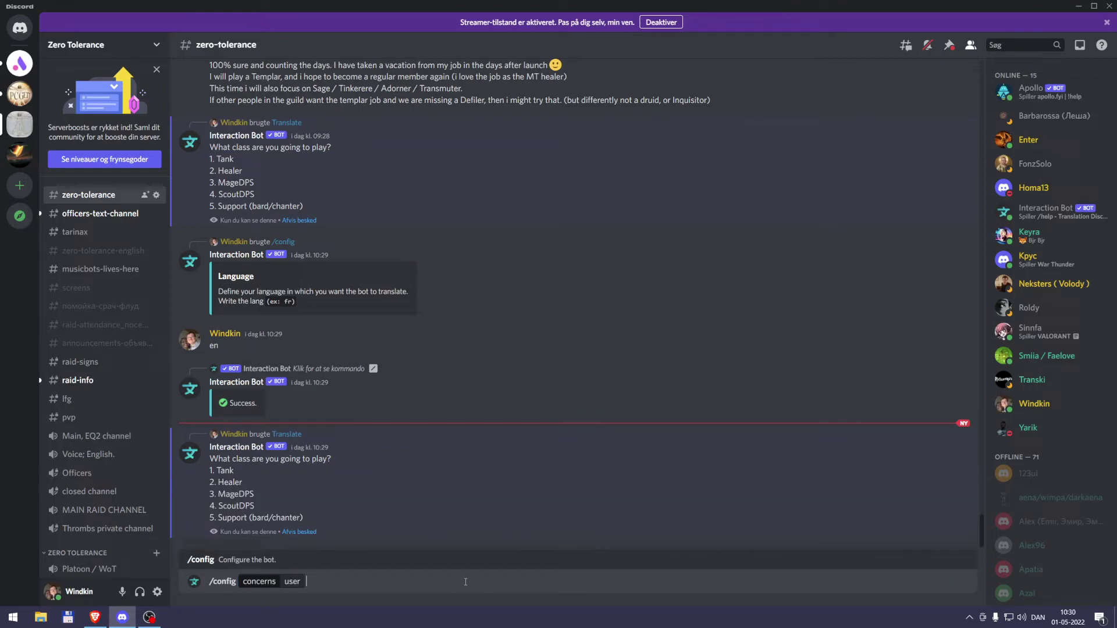
text(da)
key(BackSpace)
key(BackSpace)
key(Return)
text(da)
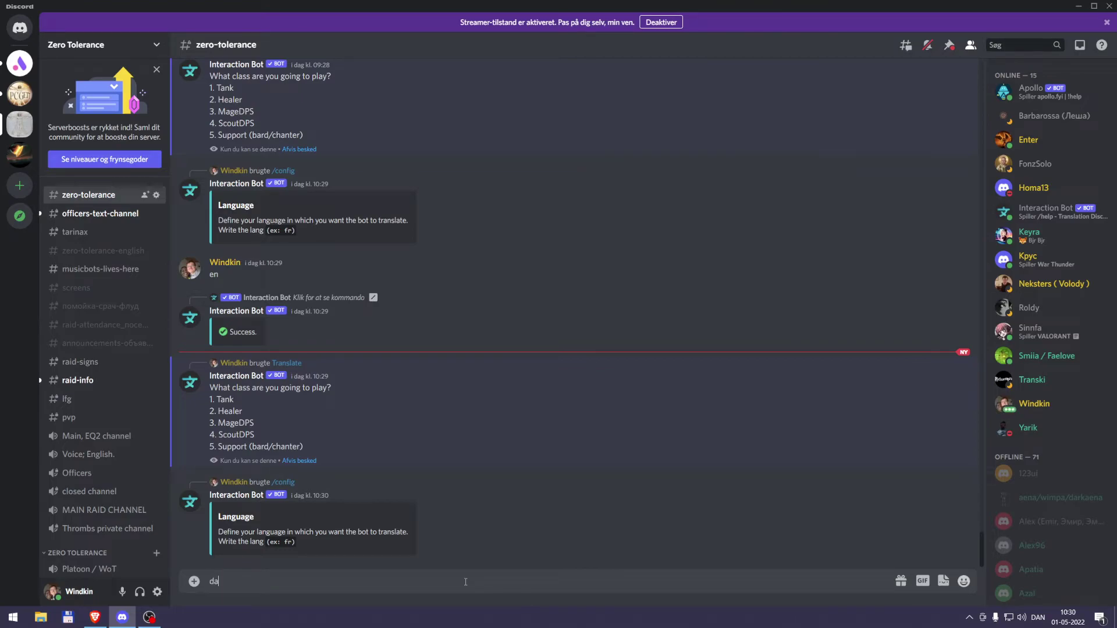
key(Return)
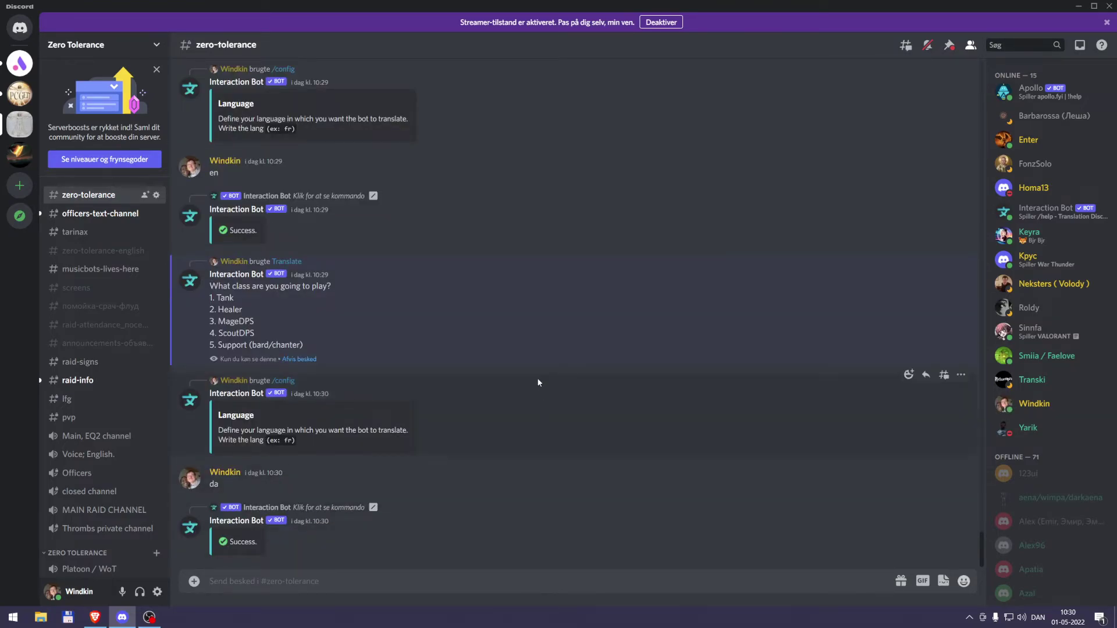
scroll(542, 378, up, 5)
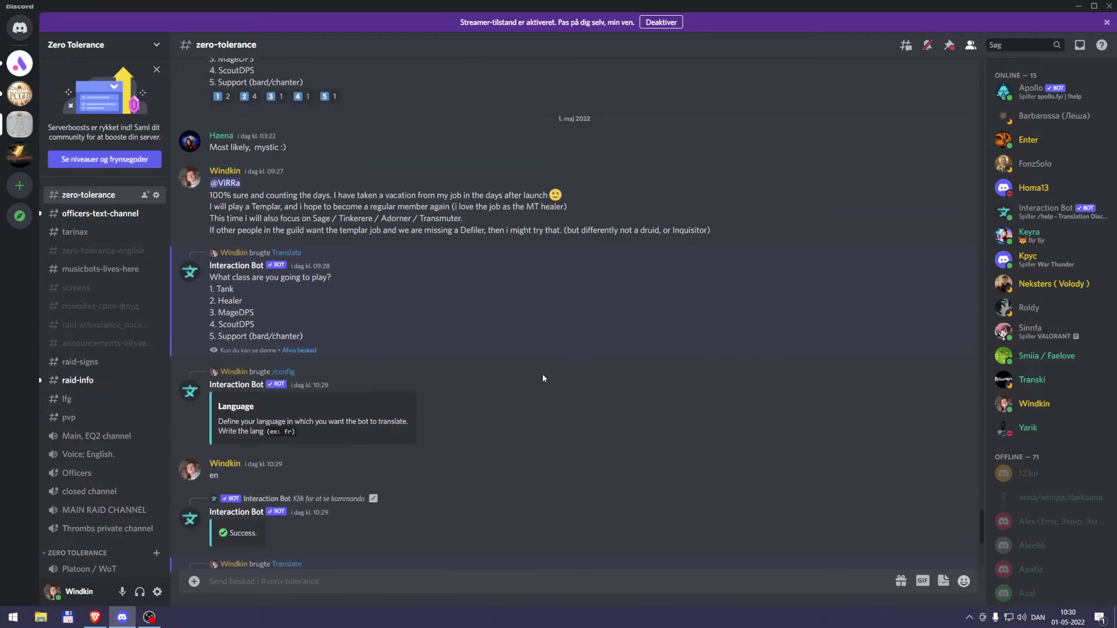
scroll(543, 377, up, 7)
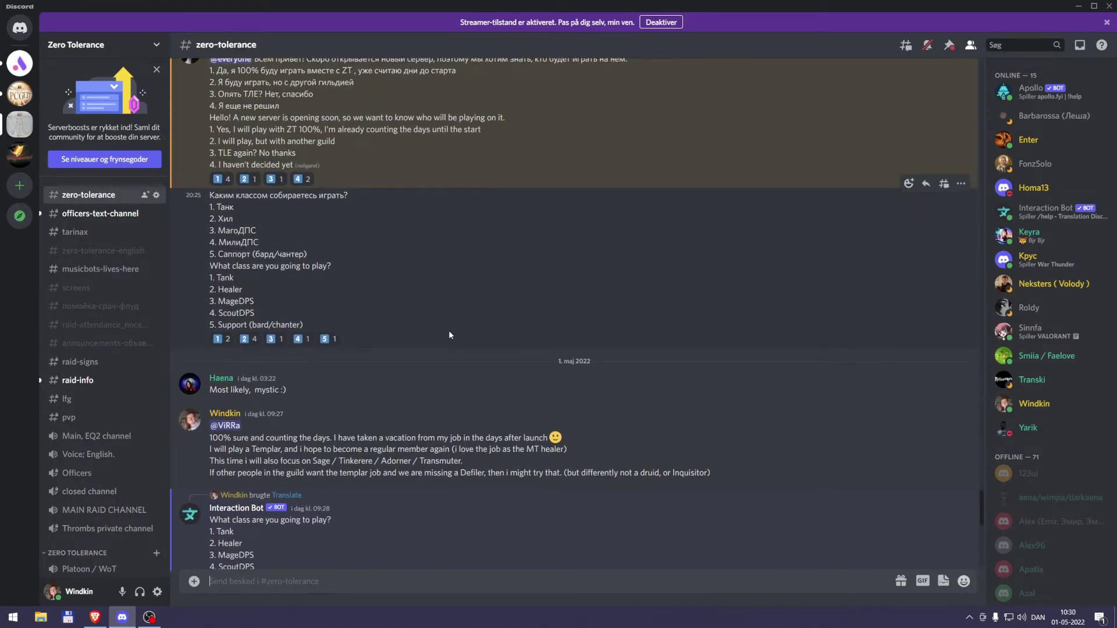
scroll(450, 340, up, 1)
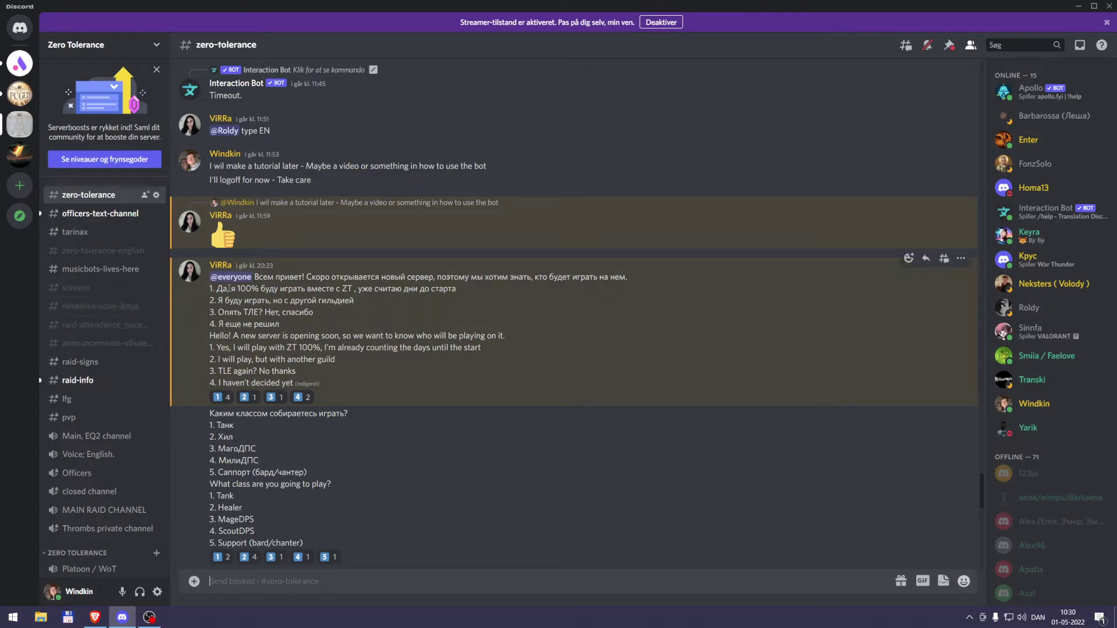
drag(227, 293, 364, 292)
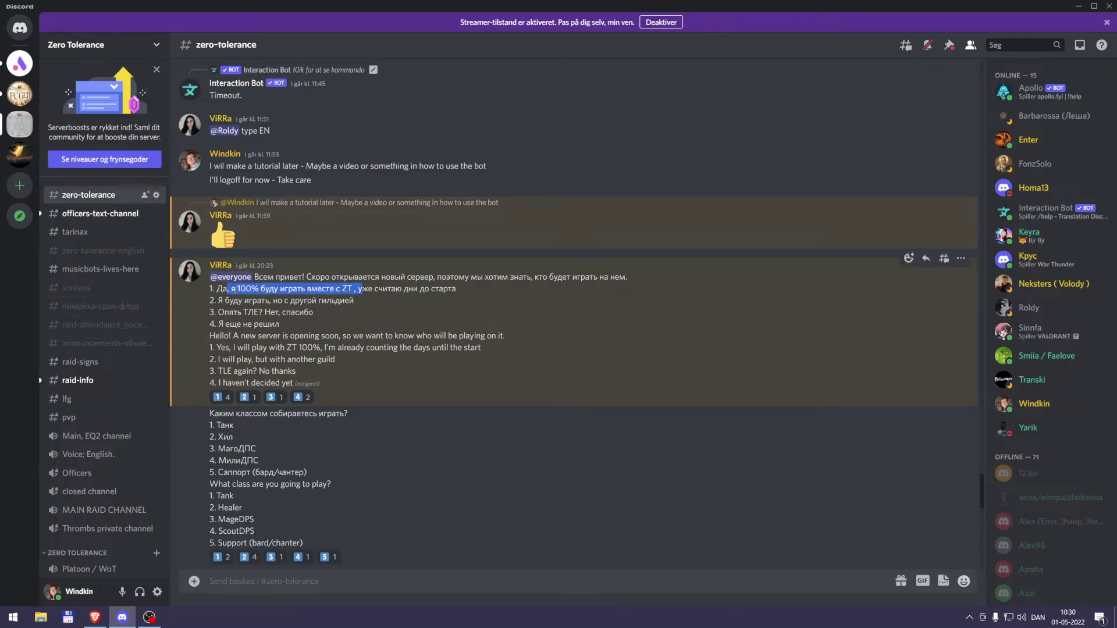
drag(217, 291, 463, 291)
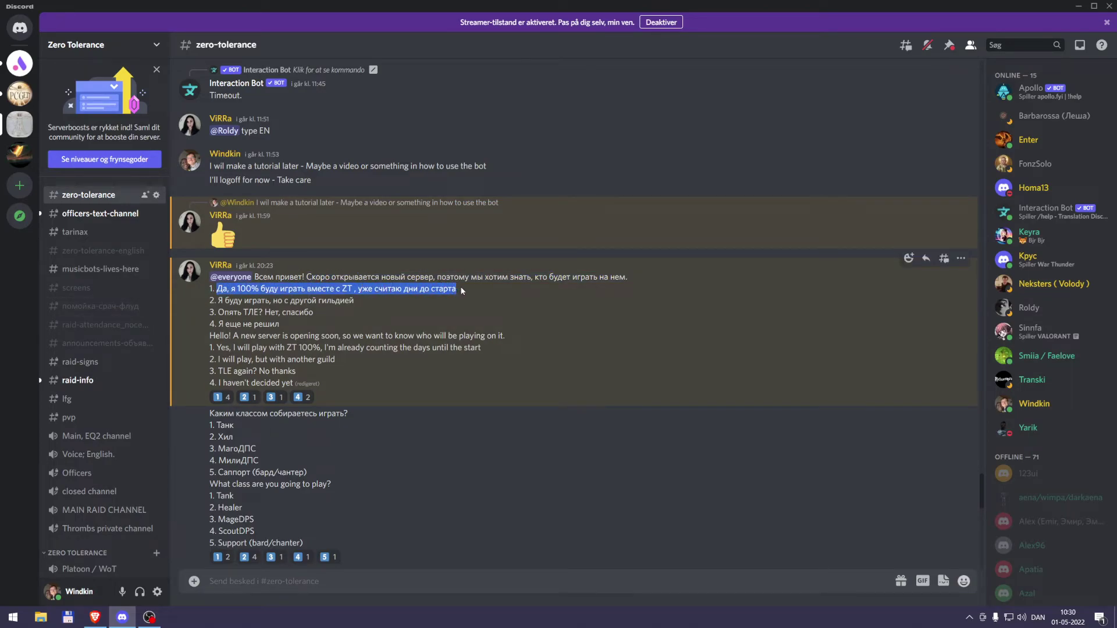
right_click(377, 287)
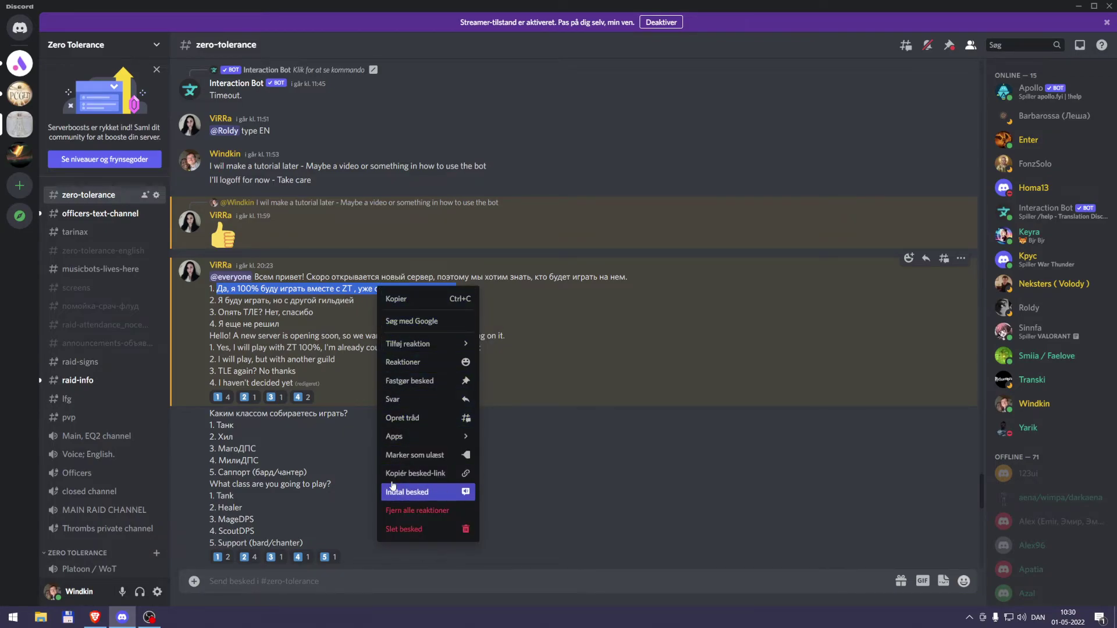
mouse_move(410, 438)
click(519, 458)
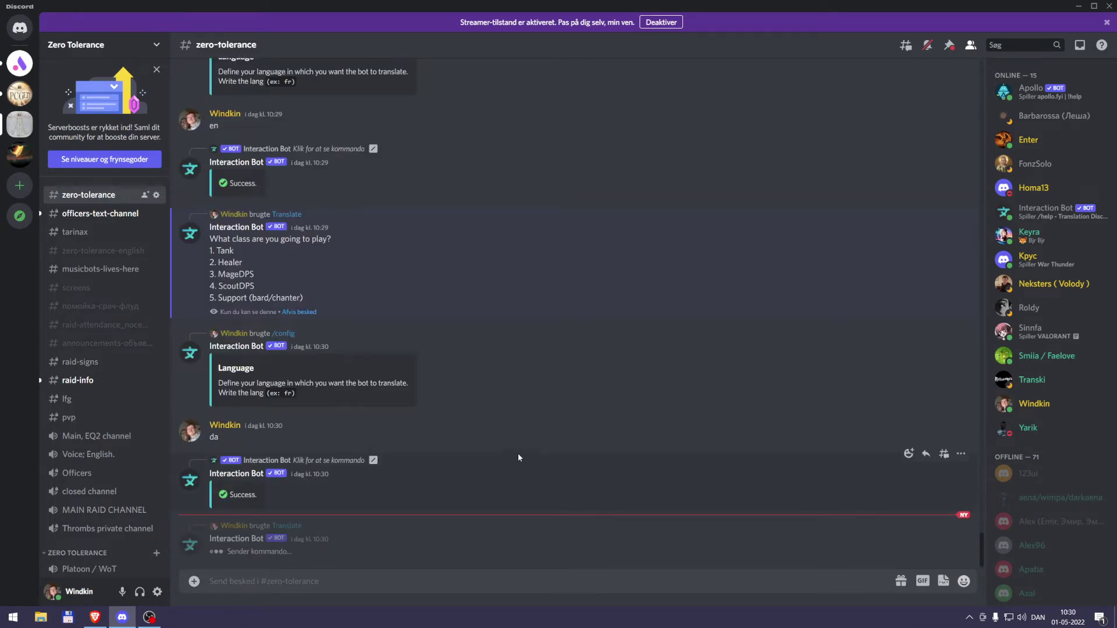